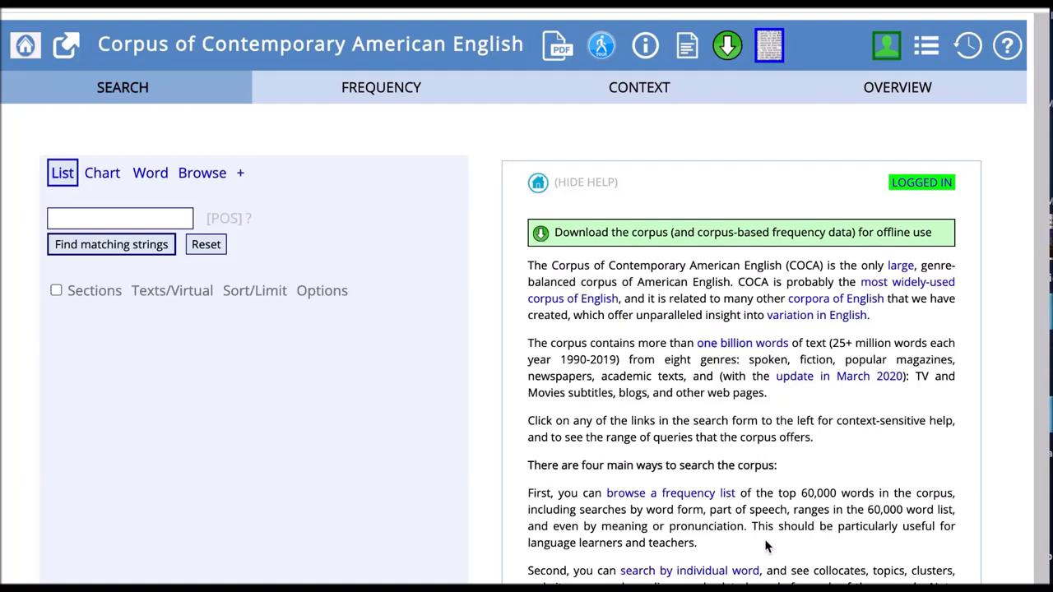
Step: Expand the extra search types and open the Compare words form
click(240, 176)
click(313, 176)
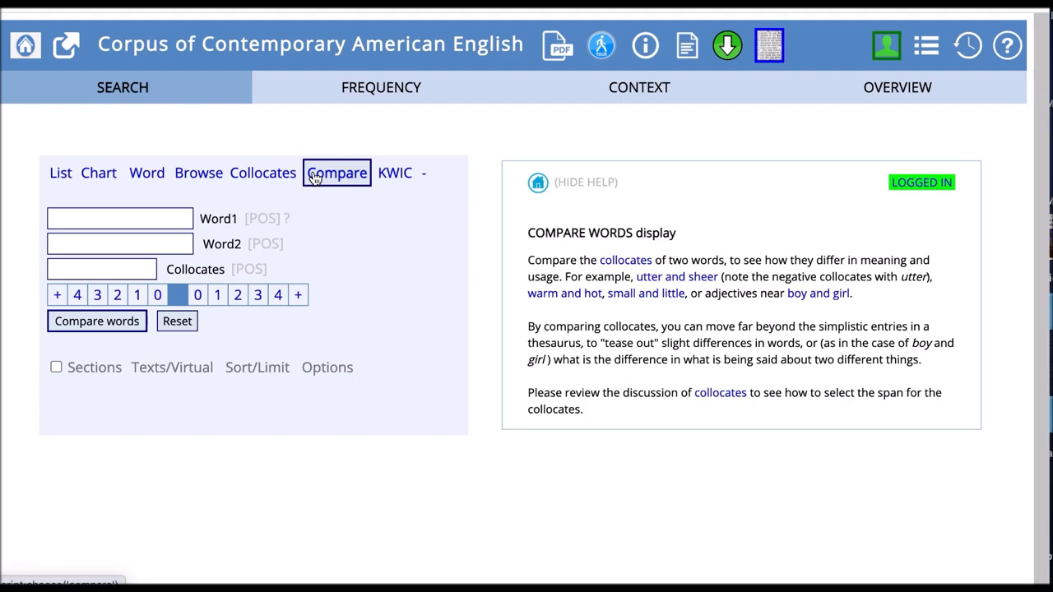
Step: Compare 'big' with 'large', collocates '*', span 2 words left and 3 right
click(68, 215)
text(big)
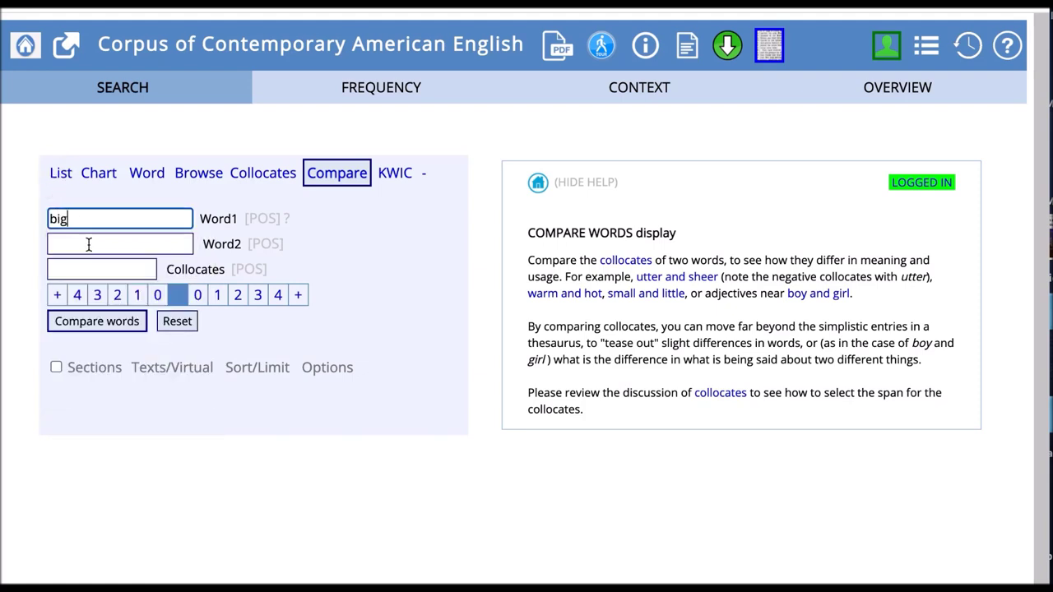
click(88, 245)
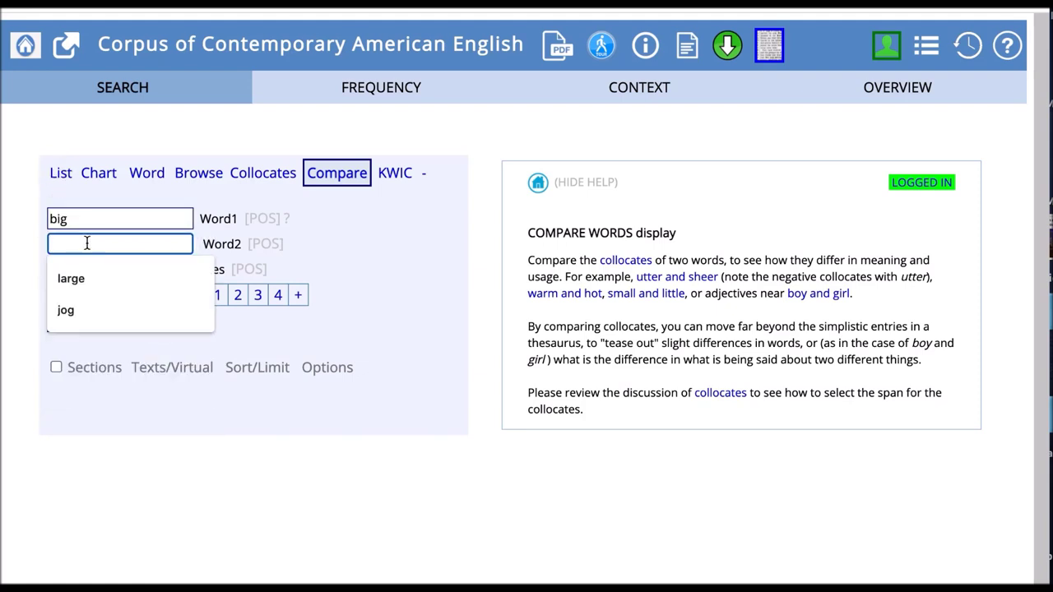
text(large)
click(85, 272)
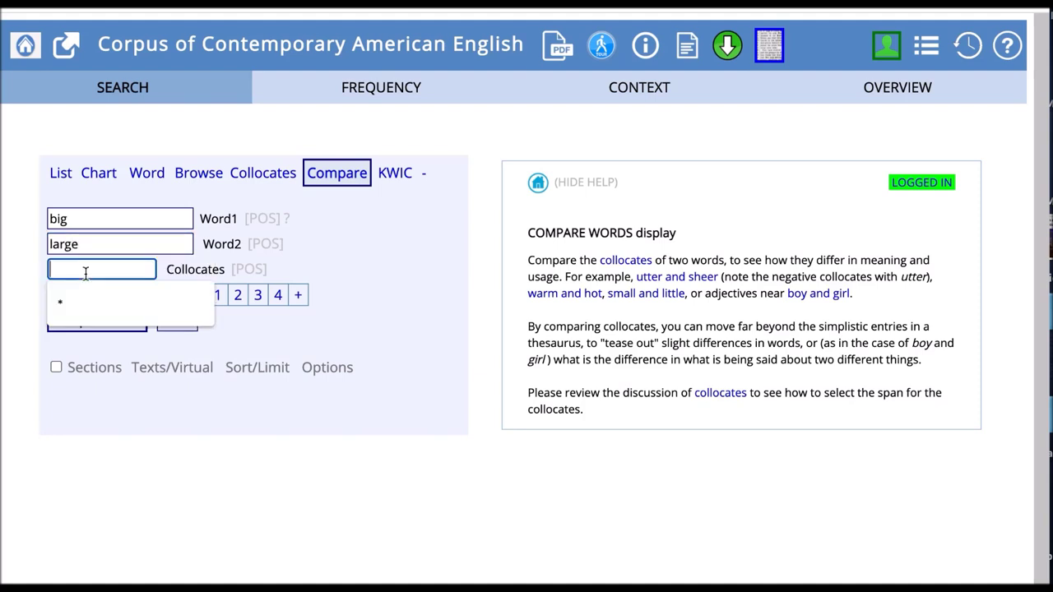
text(*)
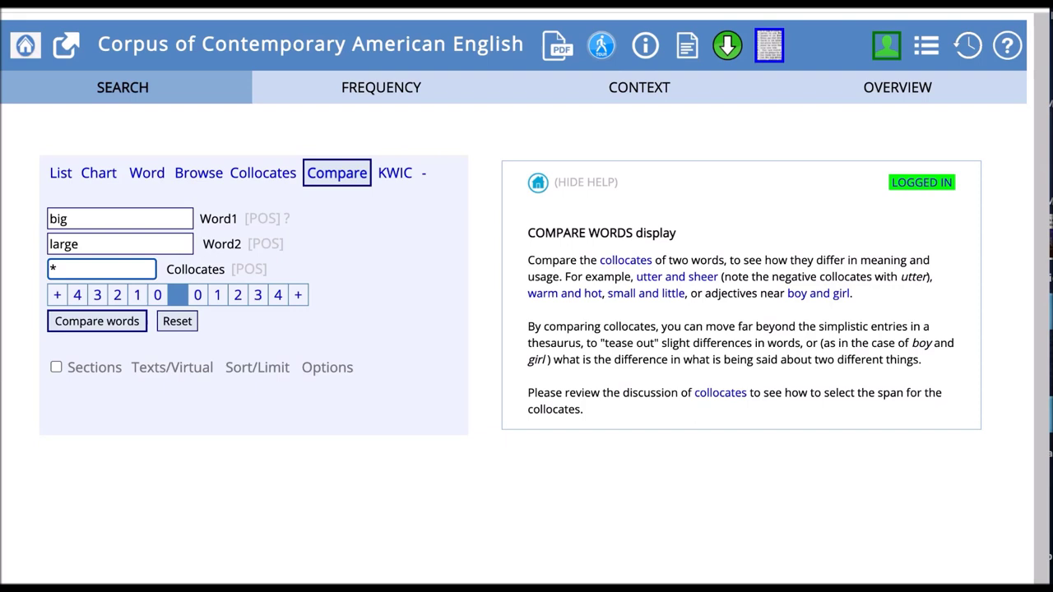
click(117, 295)
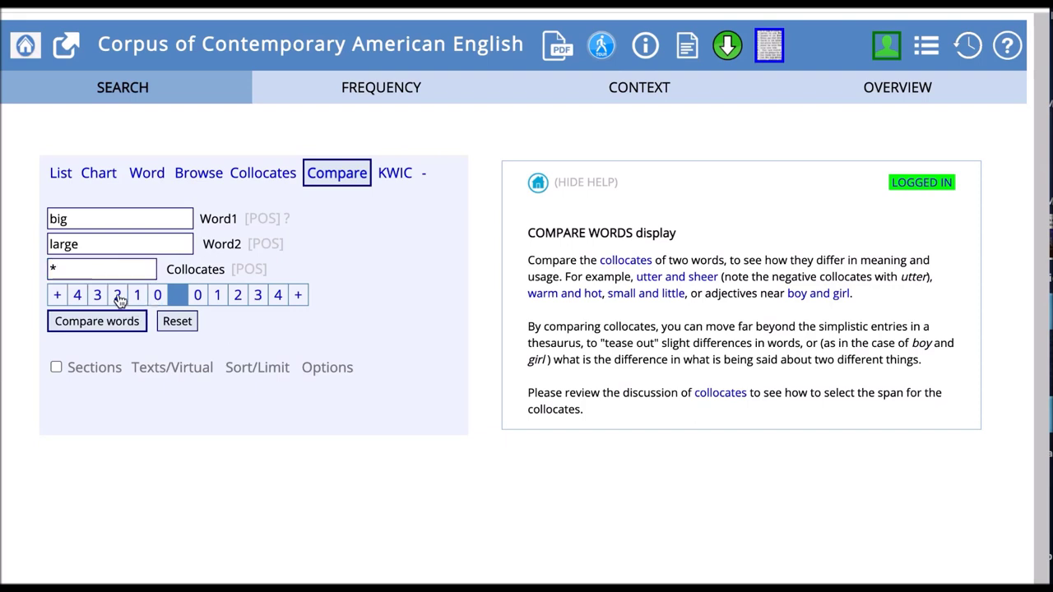
click(258, 296)
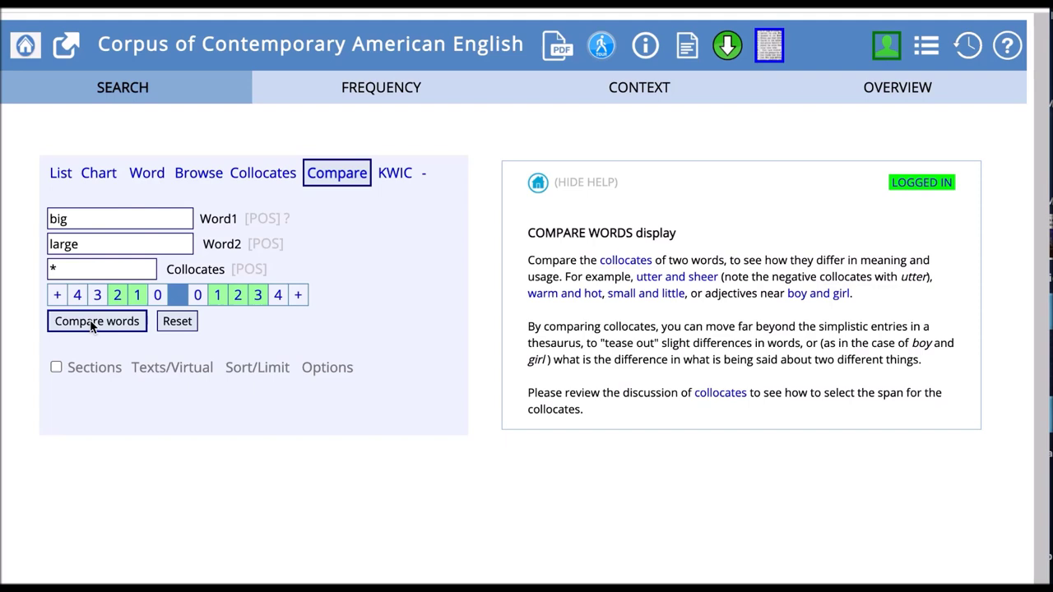
Step: In Sort/Limit, set the minimum to MUT INFO 3 and enable the extra limit checkbox
click(261, 370)
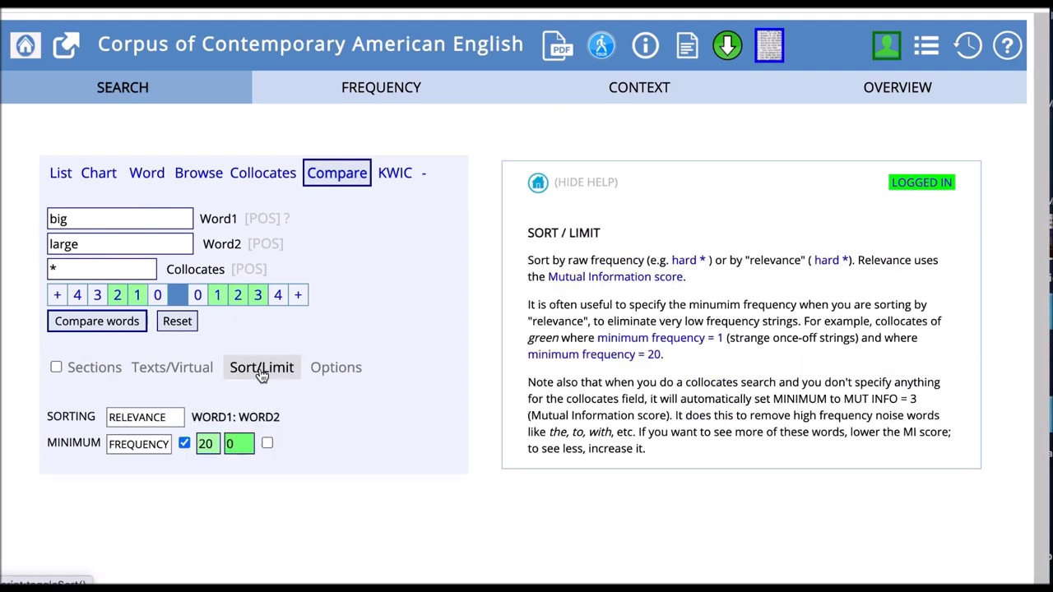
click(138, 442)
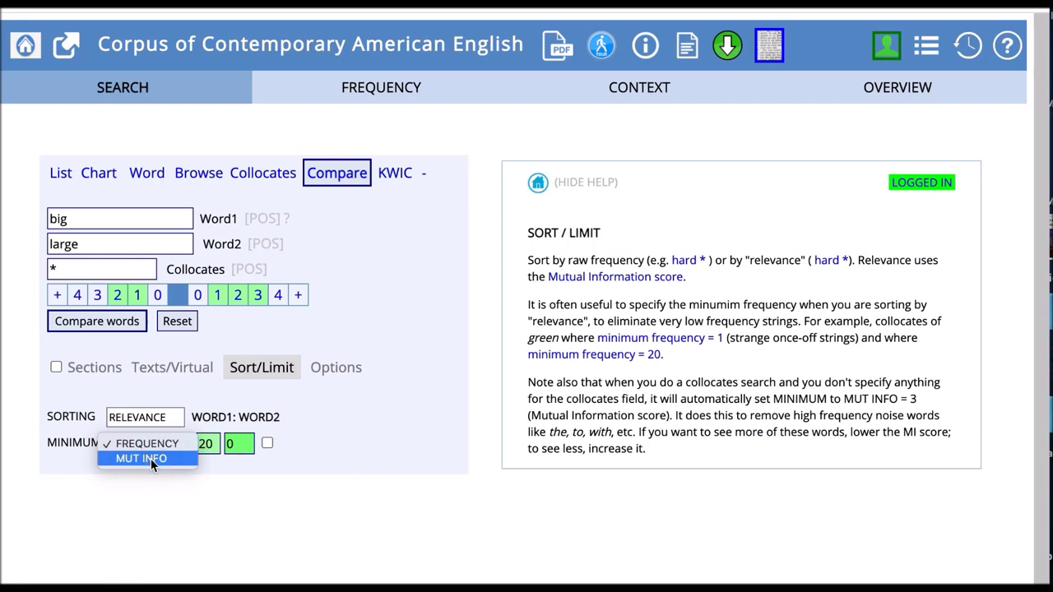
click(151, 458)
click(236, 443)
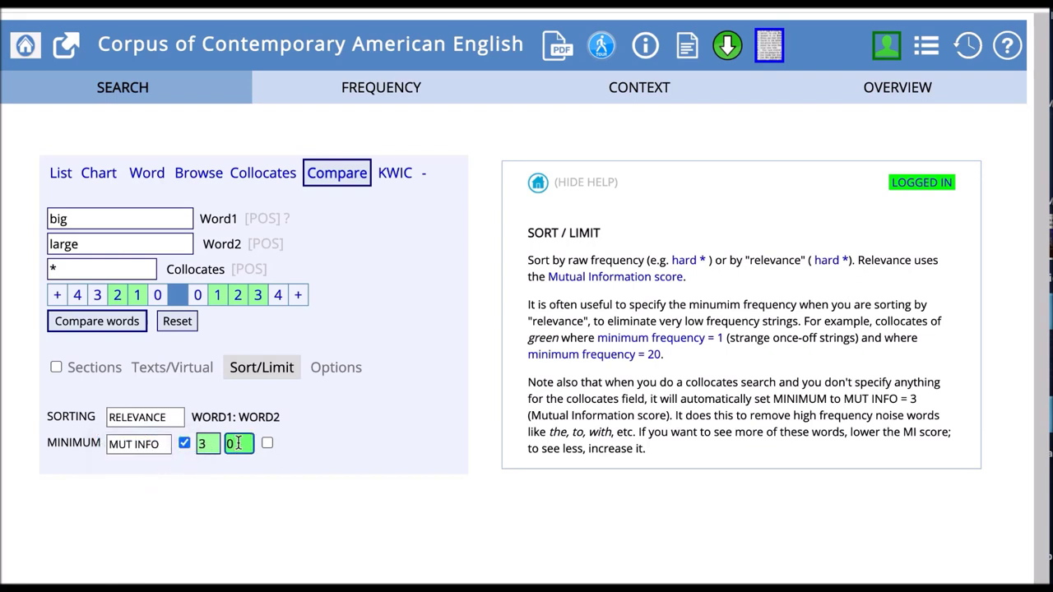
key(BackSpace)
text(3)
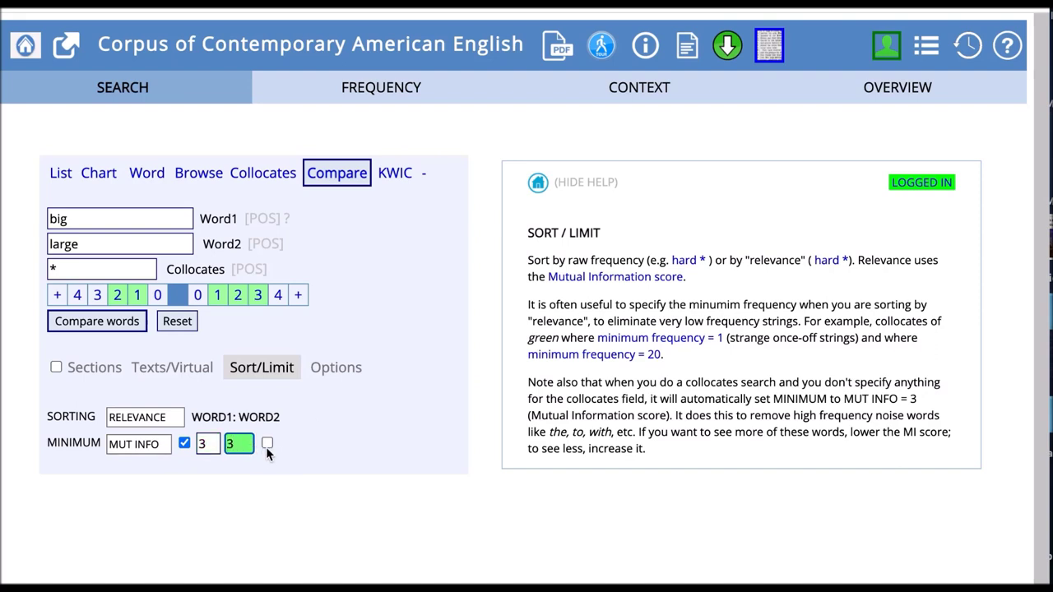
click(268, 444)
Step: Run the big vs large comparison, showing brother leading big and skillet leading large
click(85, 327)
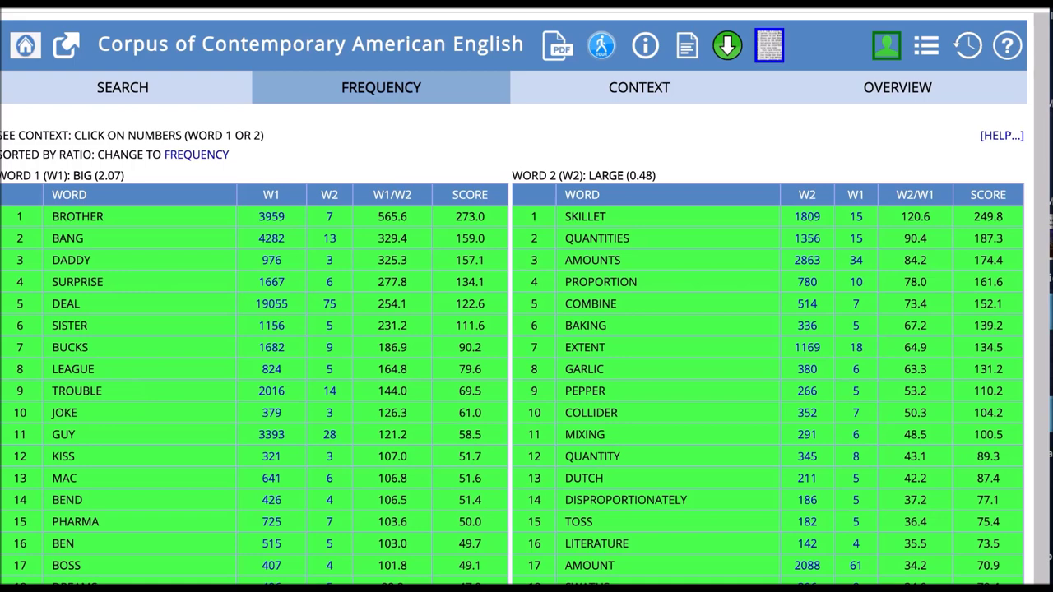
Step: Back on the search form, clear 'big' and 'large' from the two word fields
click(133, 96)
drag(104, 222, 13, 218)
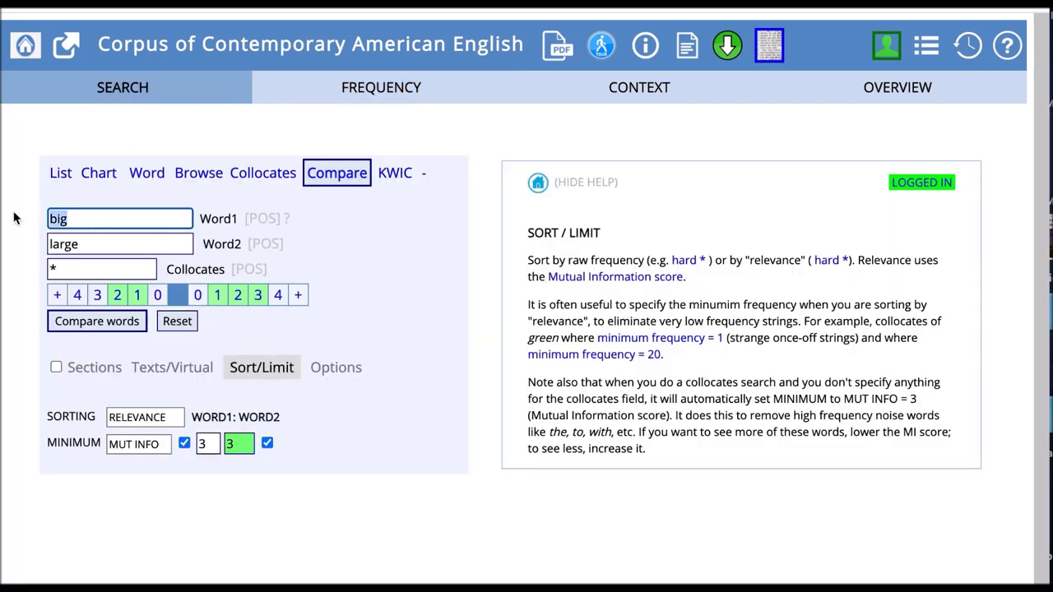
key(BackSpace)
key(Tab)
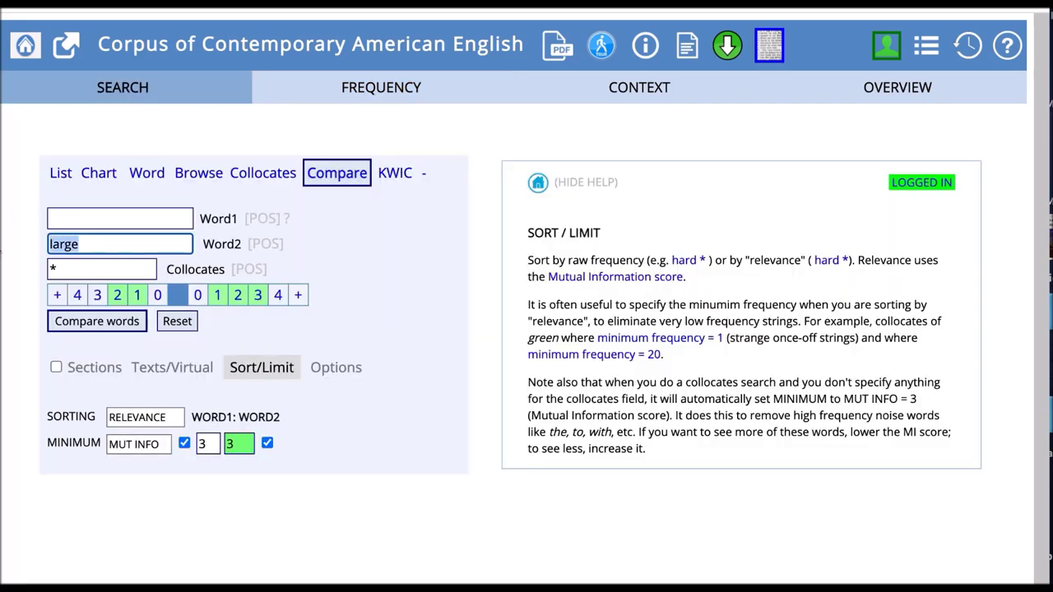
key(BackSpace)
Step: Enter 'run' as Word1 and 'jog' as Word2, fixing the 'job' typo
click(75, 216)
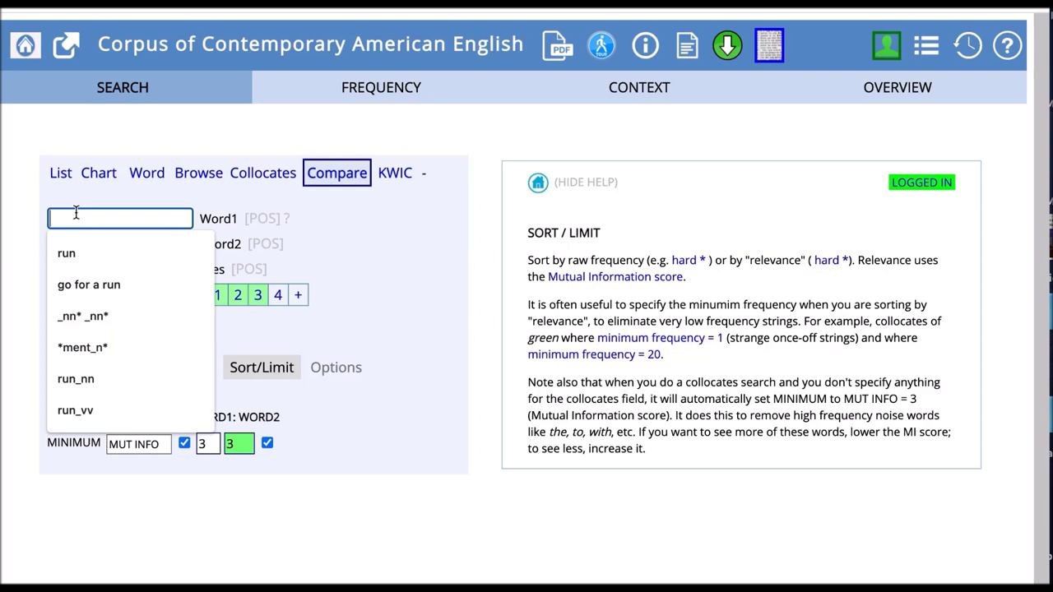
text(run)
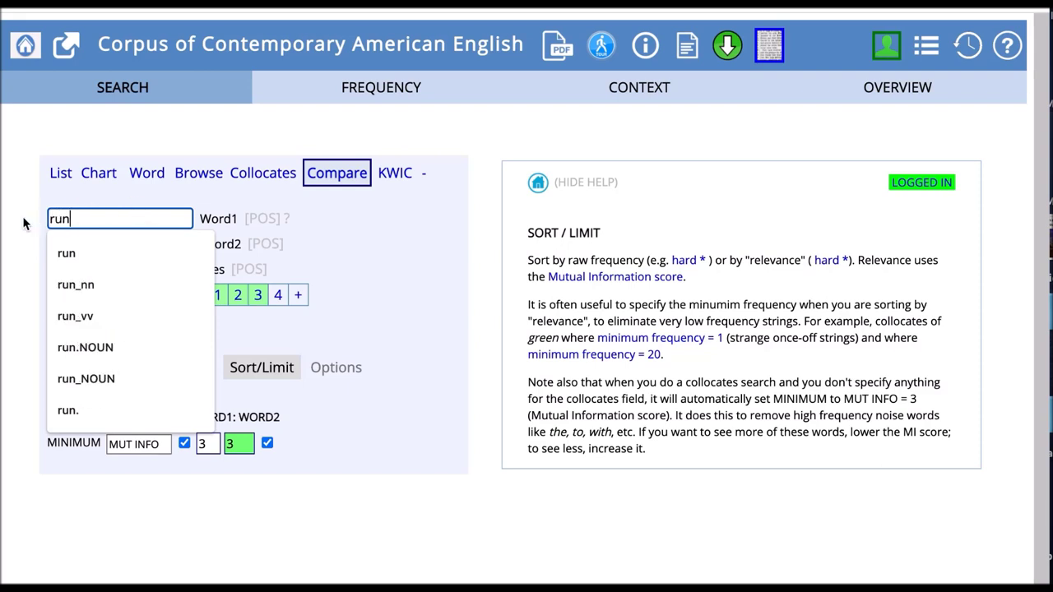
click(23, 222)
click(75, 244)
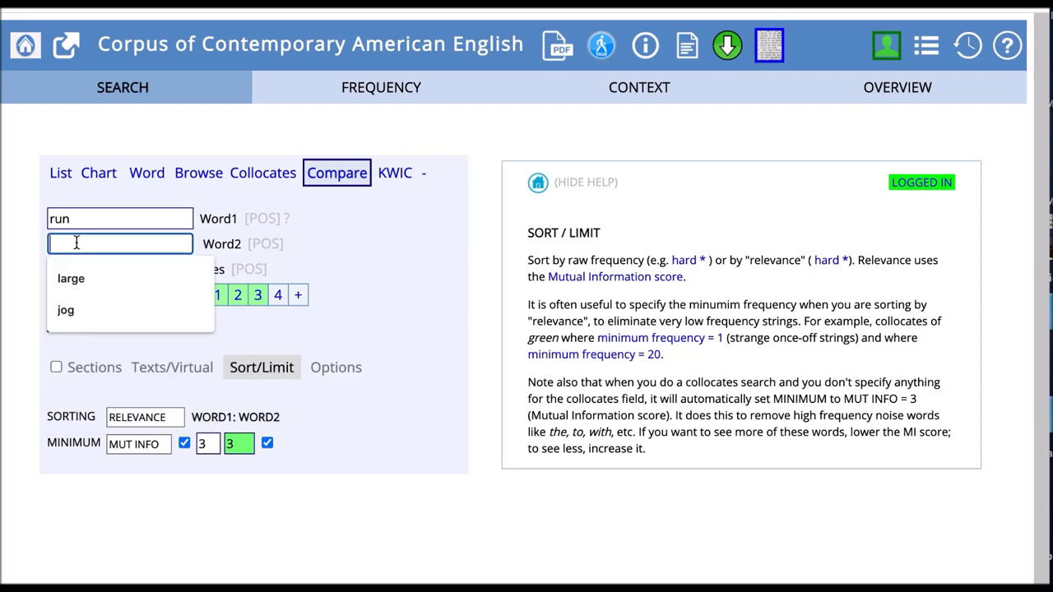
text(job)
click(39, 250)
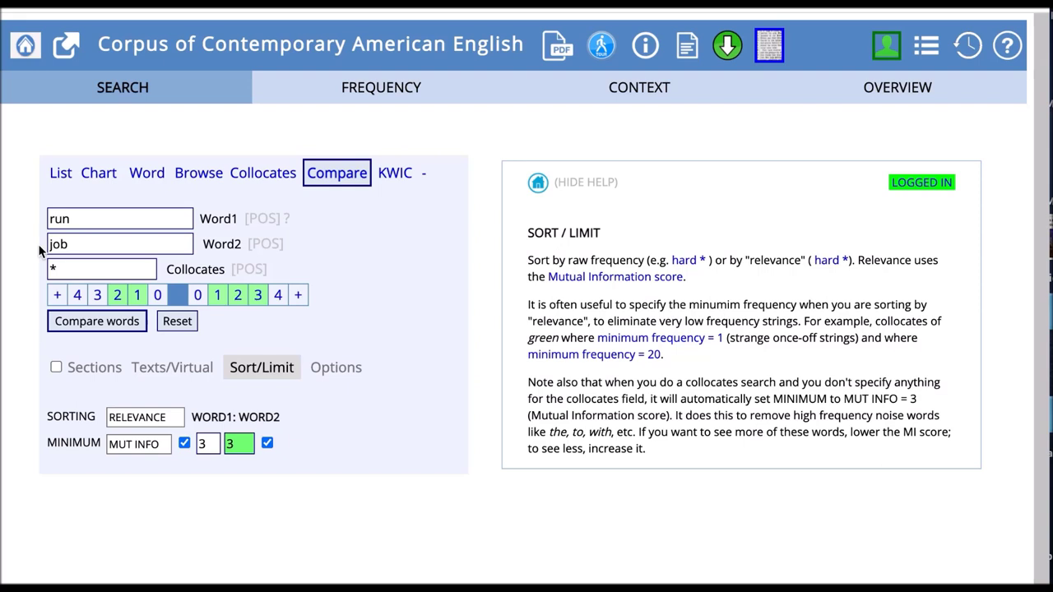
click(74, 246)
key(BackSpace)
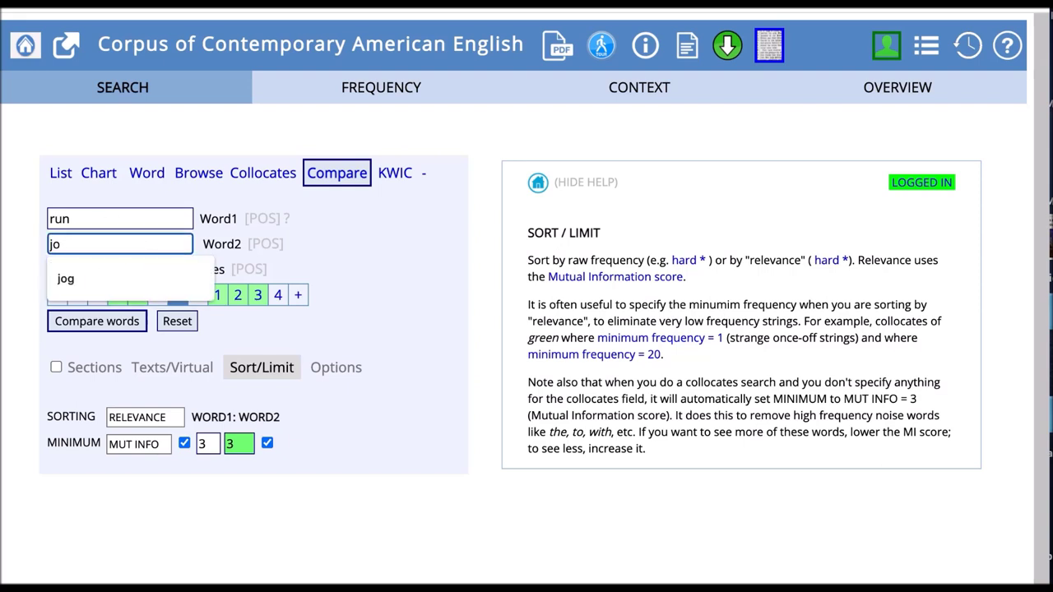
text(g)
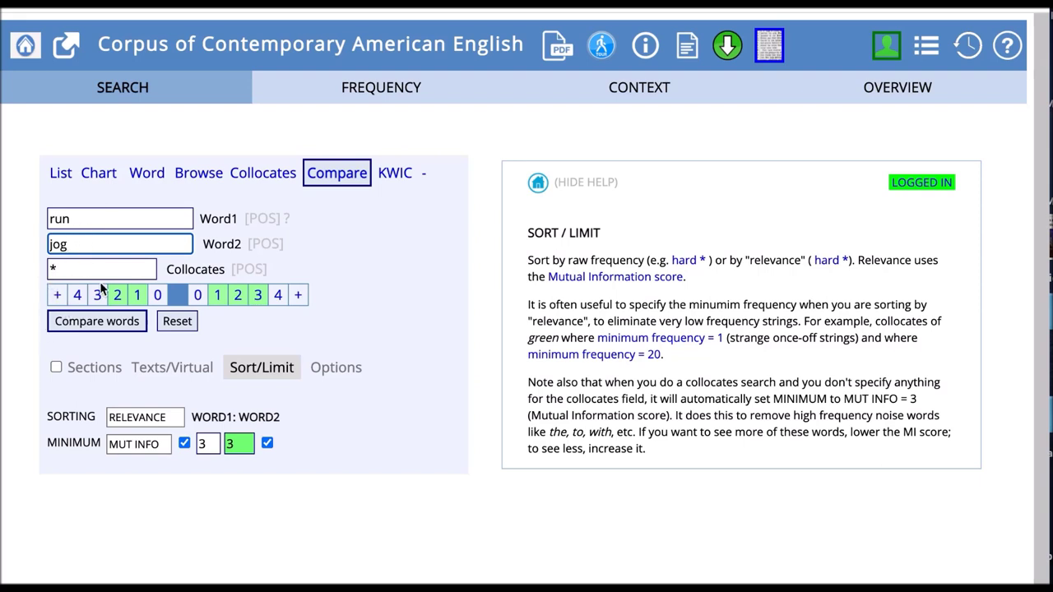
Step: Run the run vs jog comparison: long tops run, memory tops jog
click(82, 324)
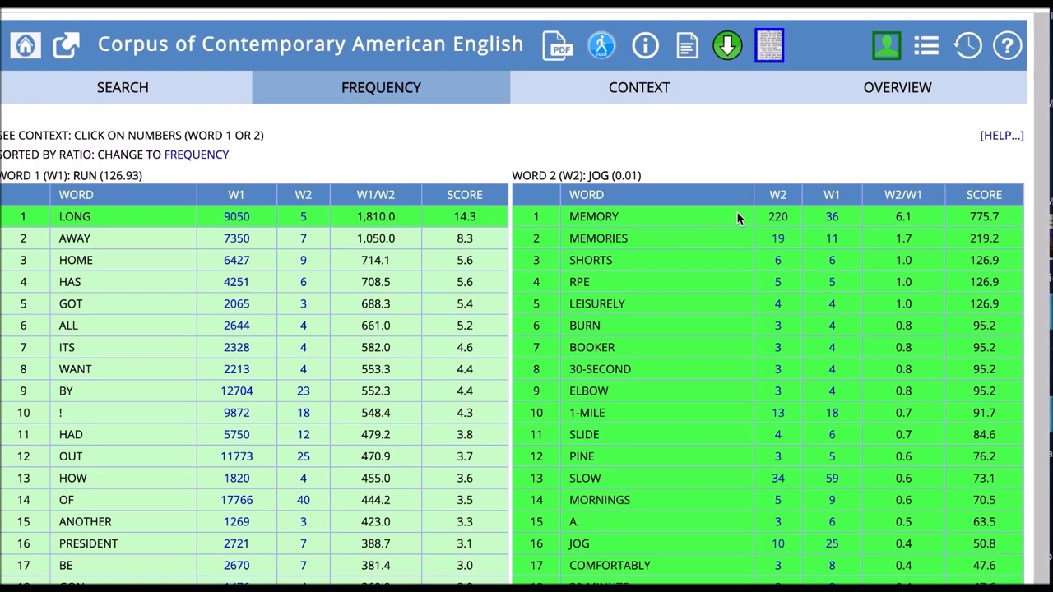
Step: Open the KWIC lines for jog with MEMORY, such as 'jog your memory'
click(778, 220)
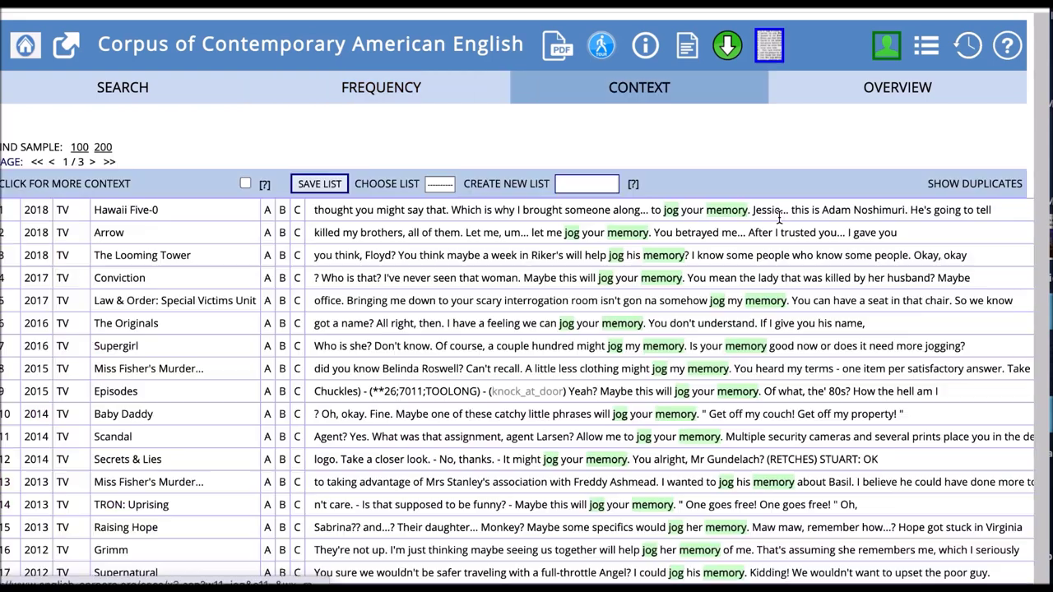